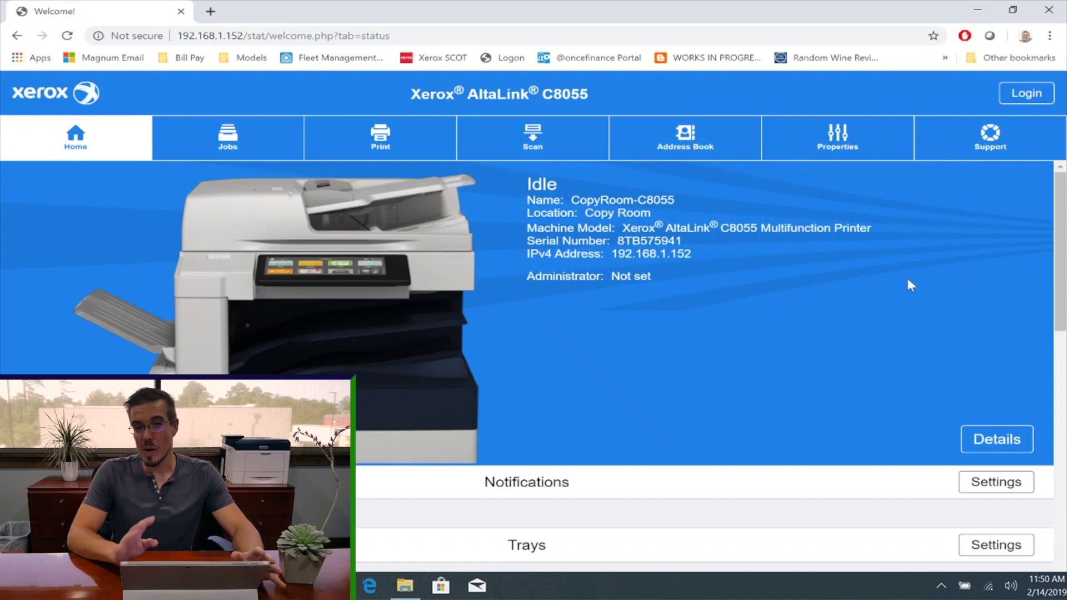
Search the Start menu for Control Panel and show All Control Panel Items as small icons.
click(837, 137)
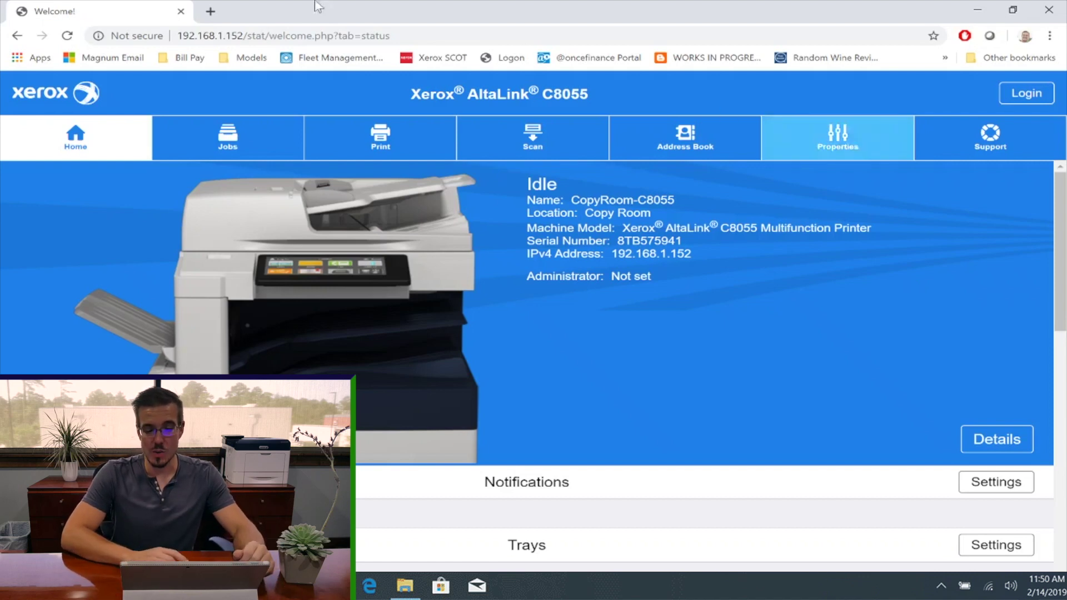
click(286, 155)
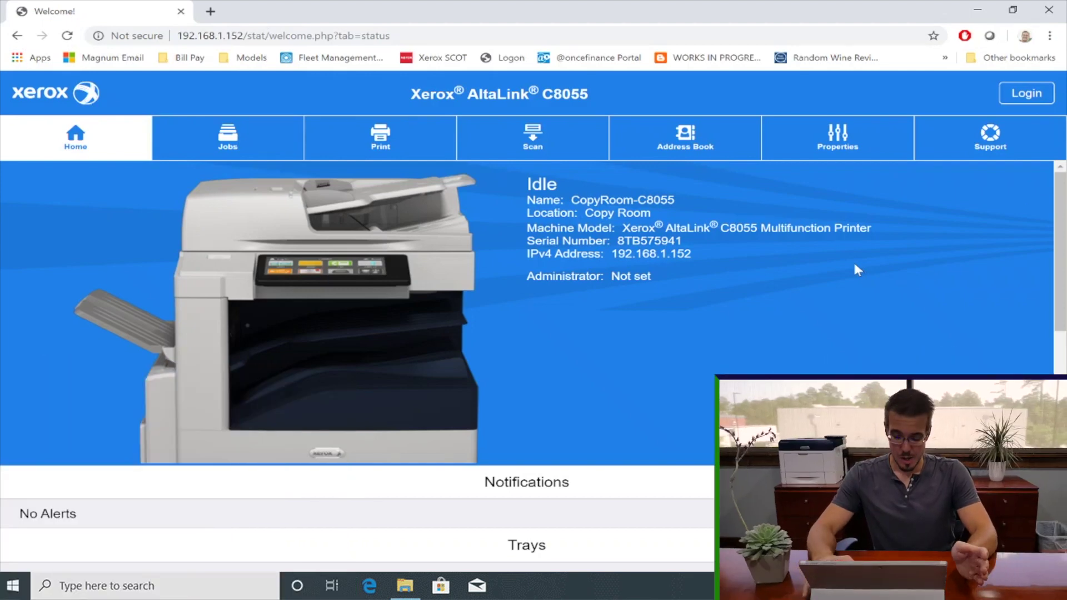
key(super)
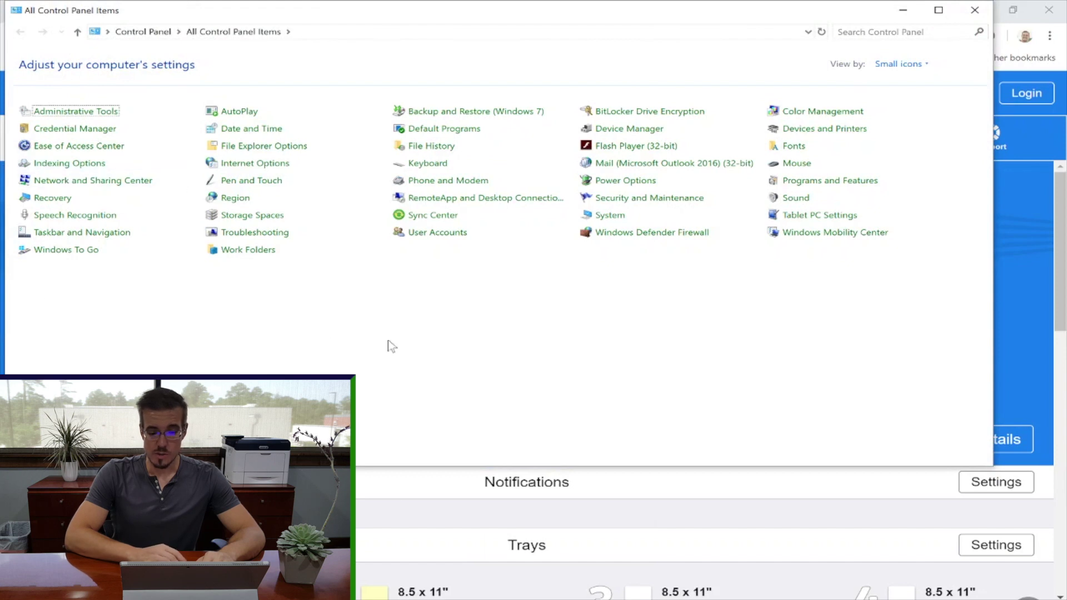
In Devices and Printers, select CopyRoom-C8055 PCL6 after matching its name to the printer's web page.
click(817, 132)
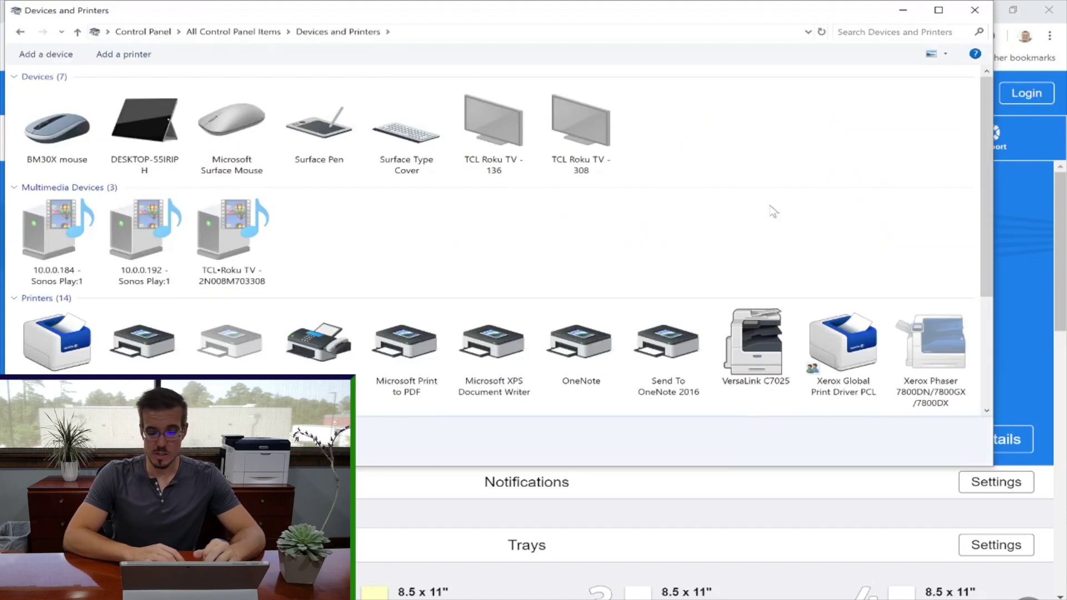
scroll(773, 254, down, 2)
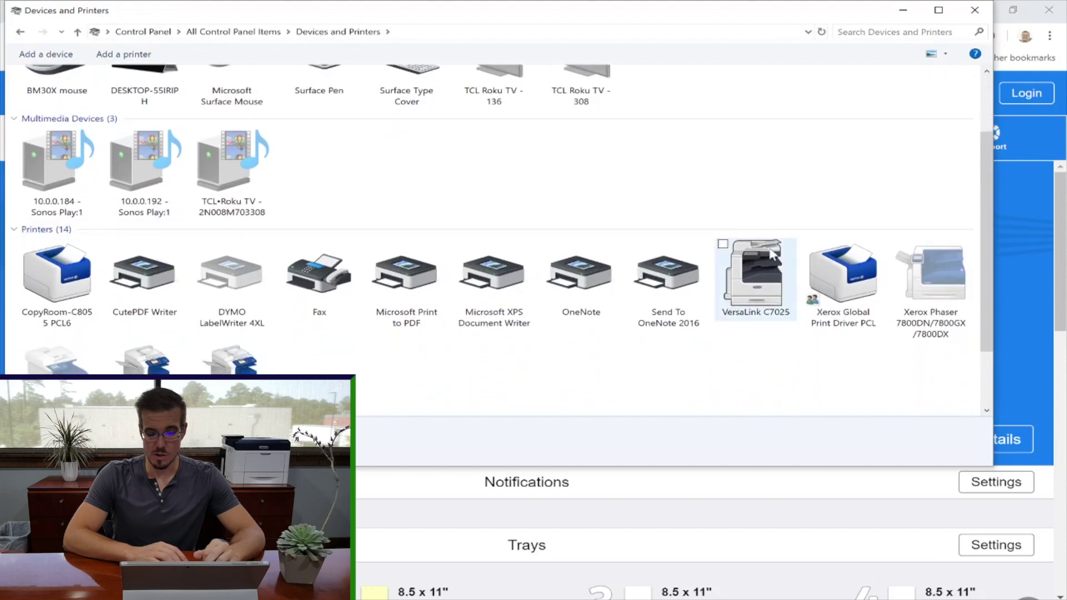
scroll(773, 254, down, 1)
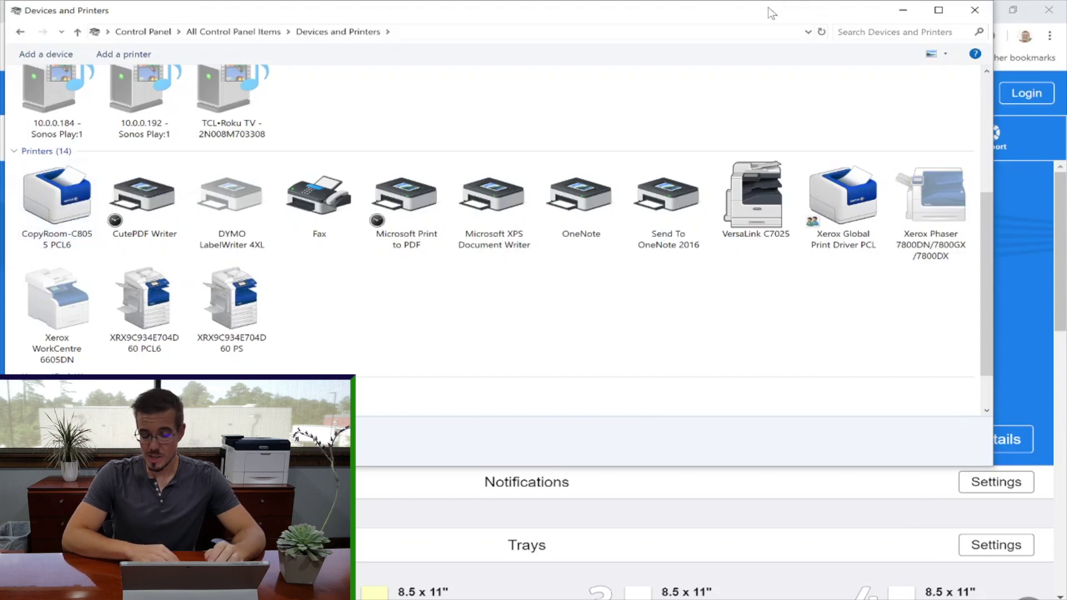
drag(776, 5, 789, 397)
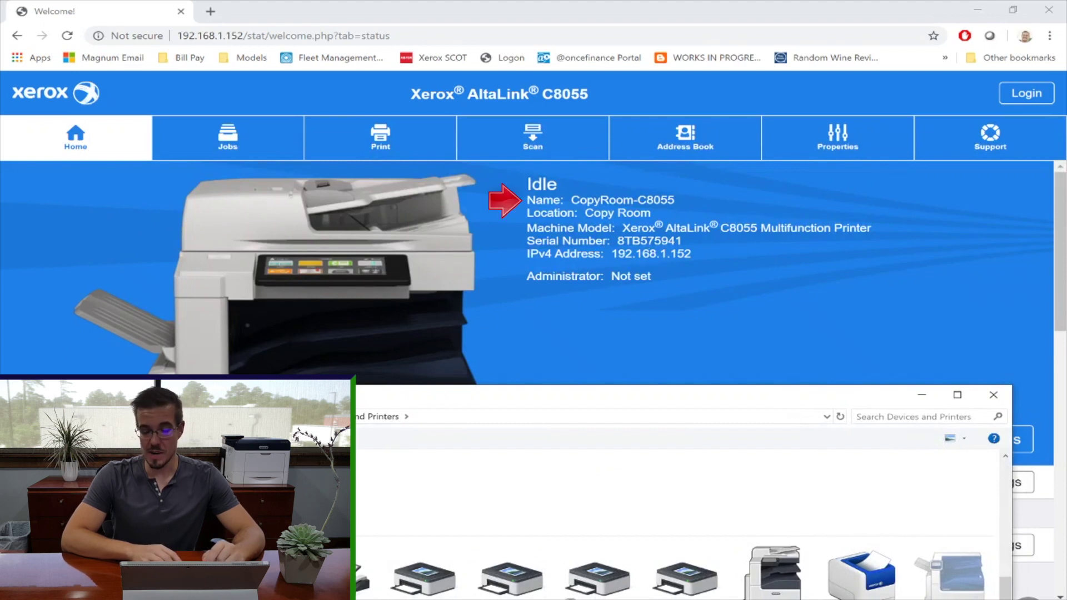
drag(565, 406, 574, 67)
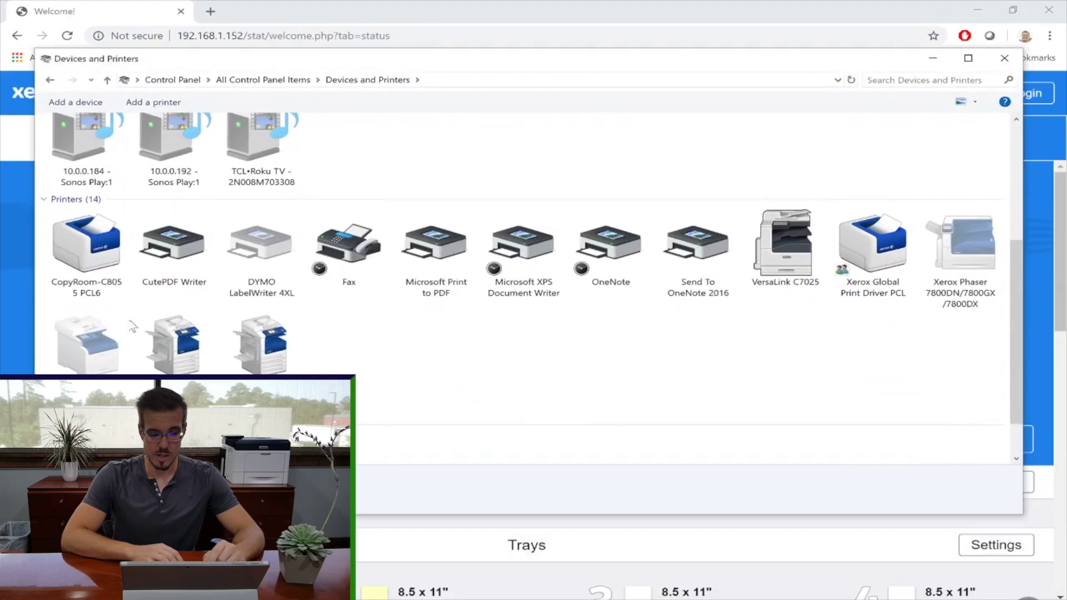
click(73, 277)
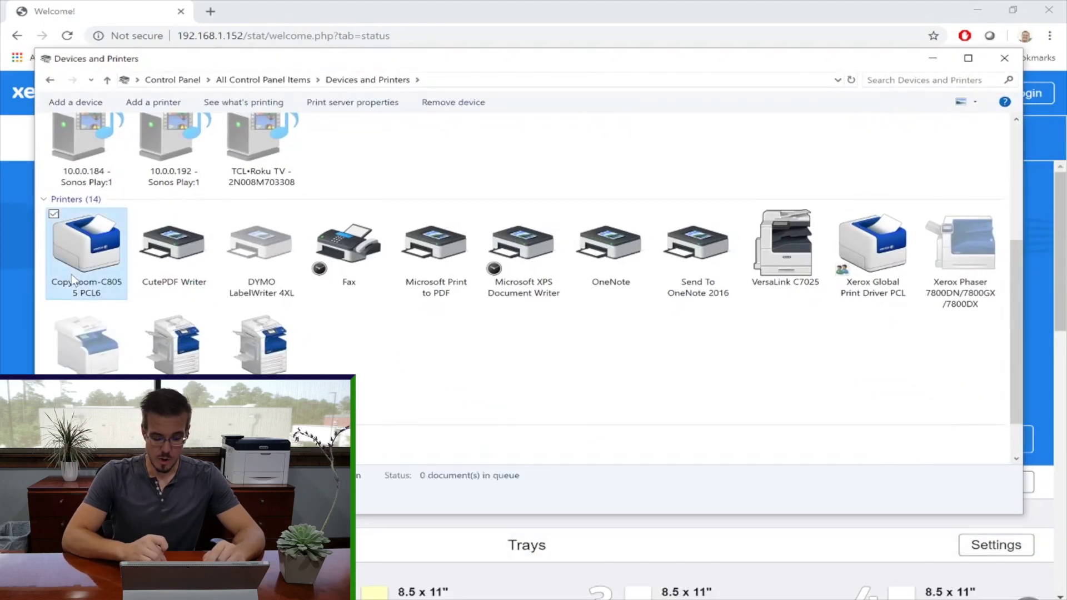
Set Xerox Black and White to On in CopyRoom-C8055 PCL6 printing preferences, then apply and save.
right_click(71, 274)
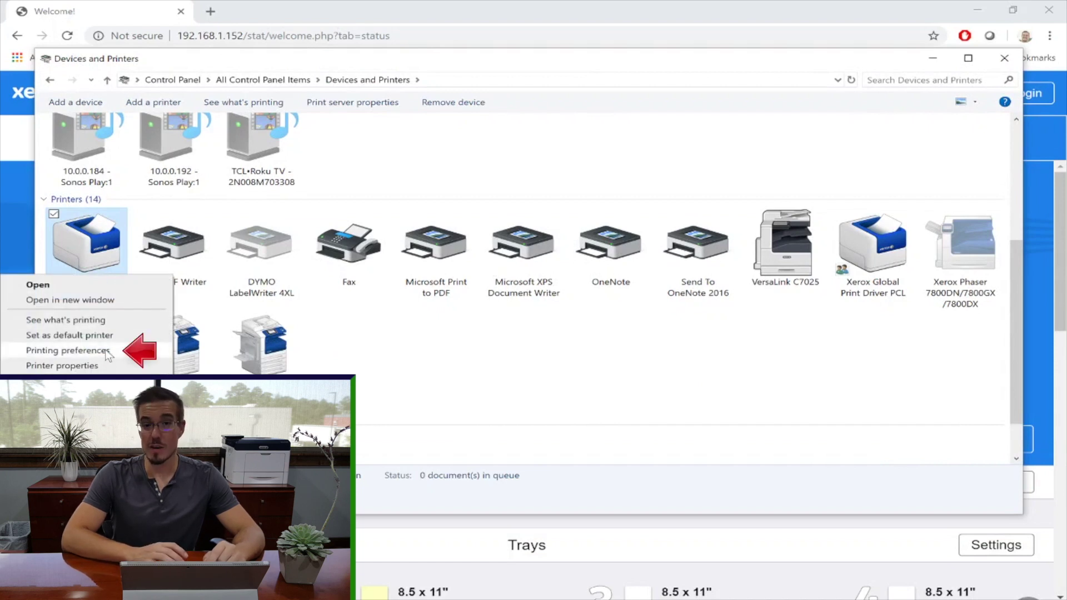
click(83, 351)
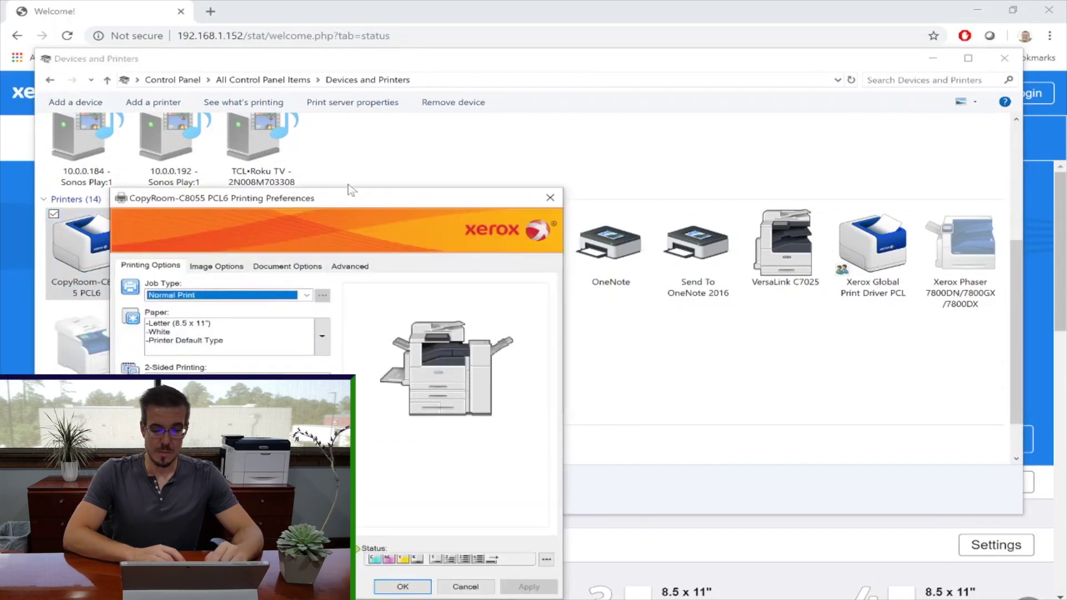
drag(358, 203, 586, 32)
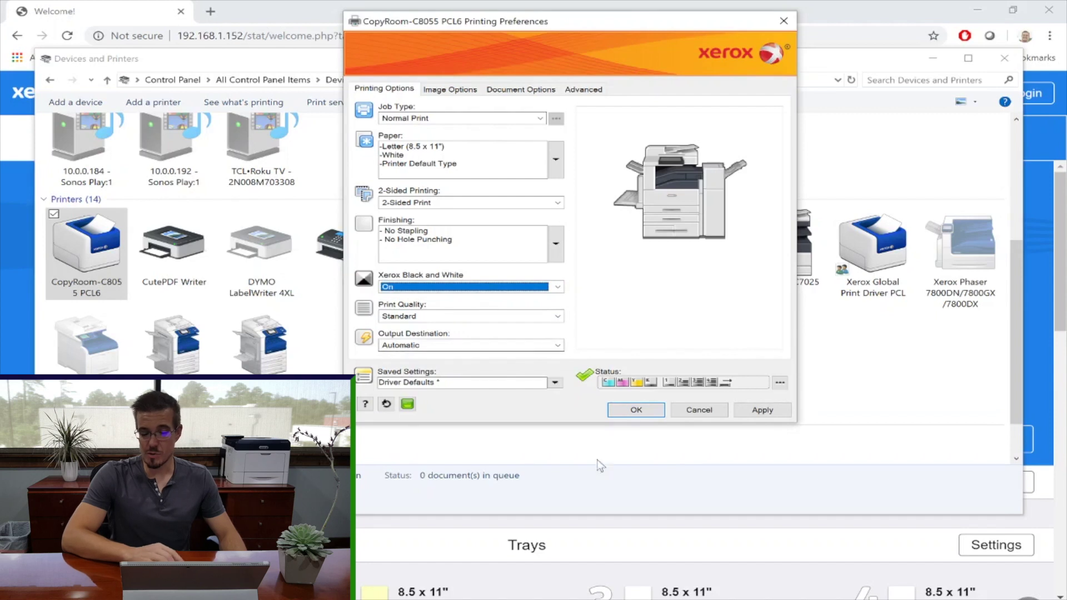
click(770, 408)
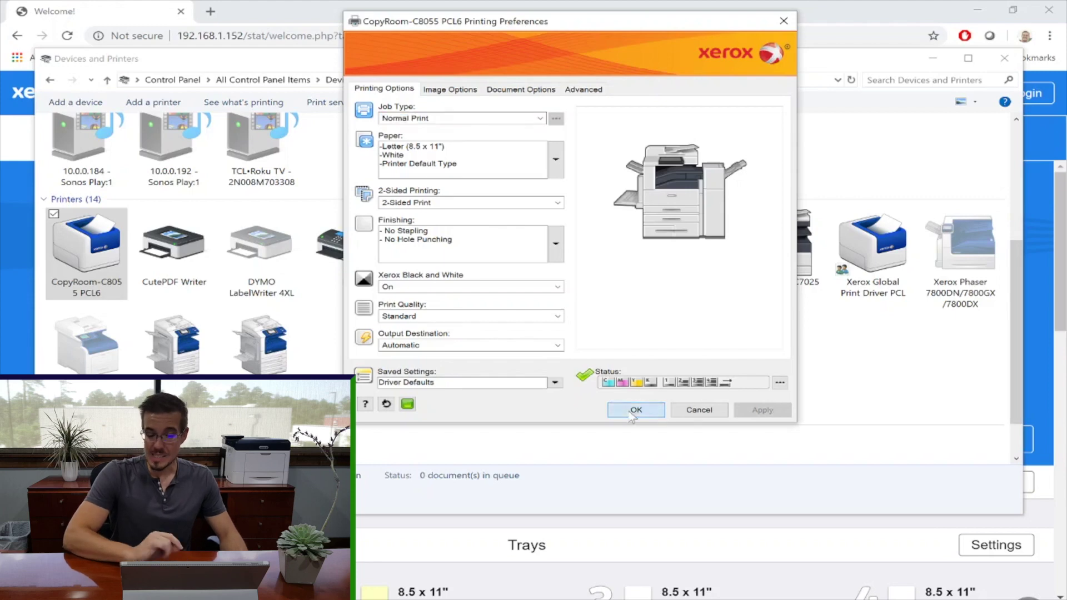
click(634, 410)
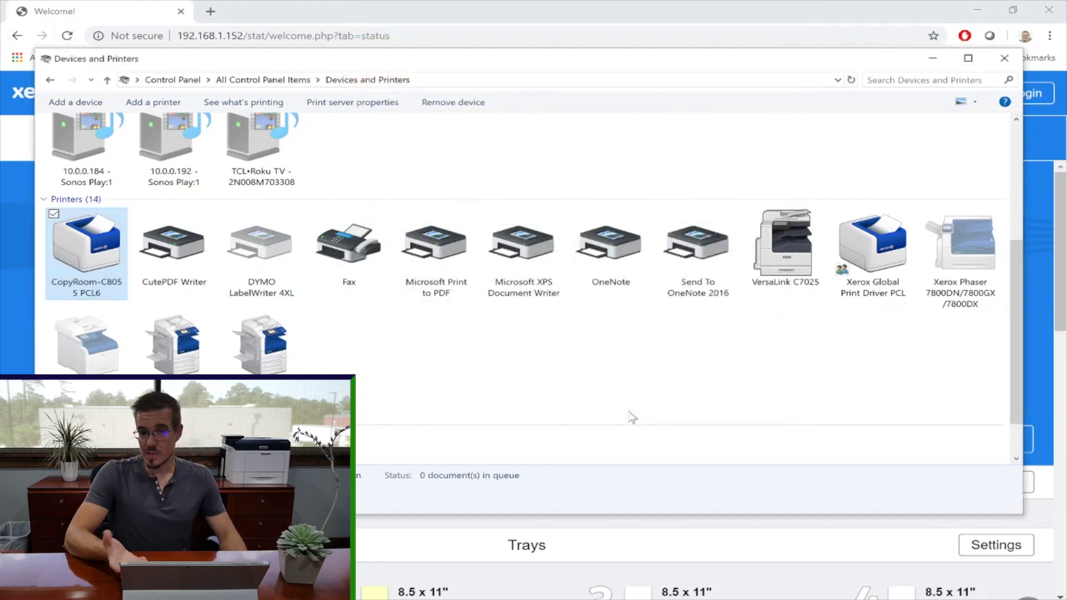
Print the Xerox status page from Chrome to CopyRoom-C8055 PCL6, showing Black and white by default.
click(692, 6)
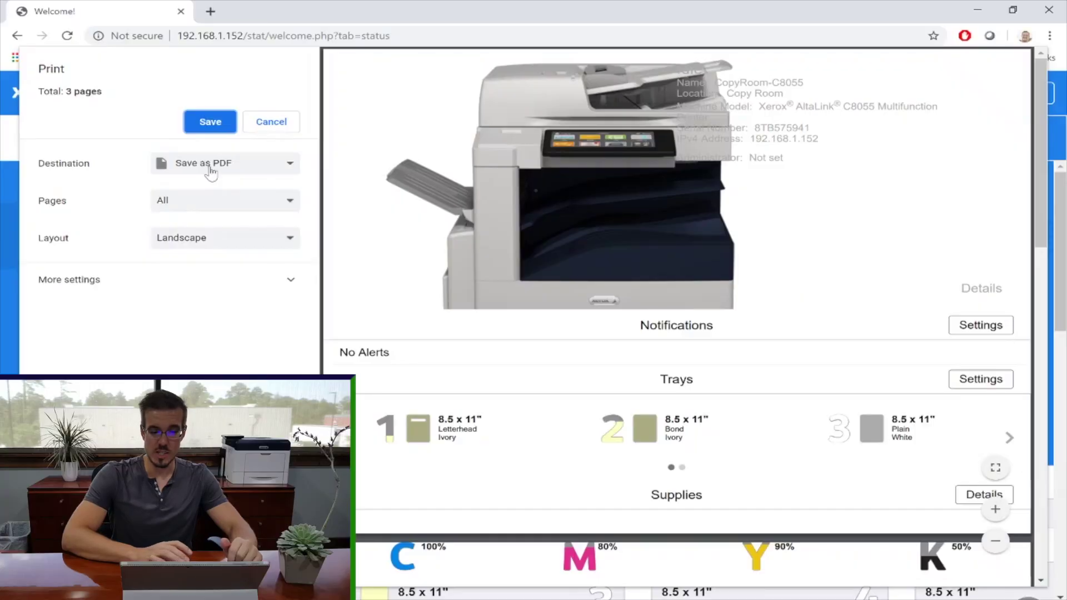
click(211, 166)
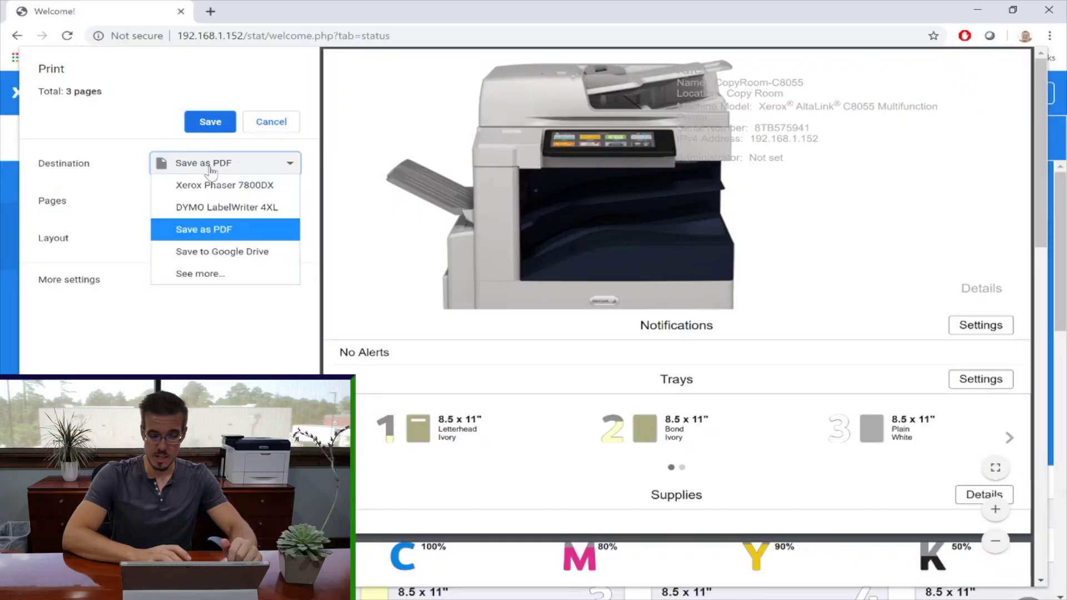
click(239, 278)
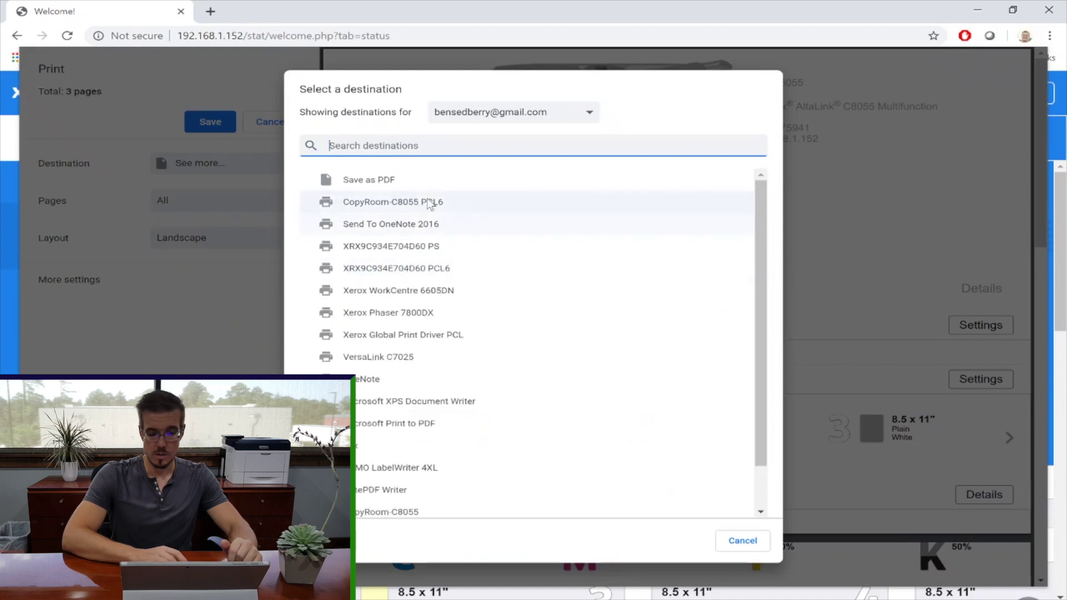
click(428, 203)
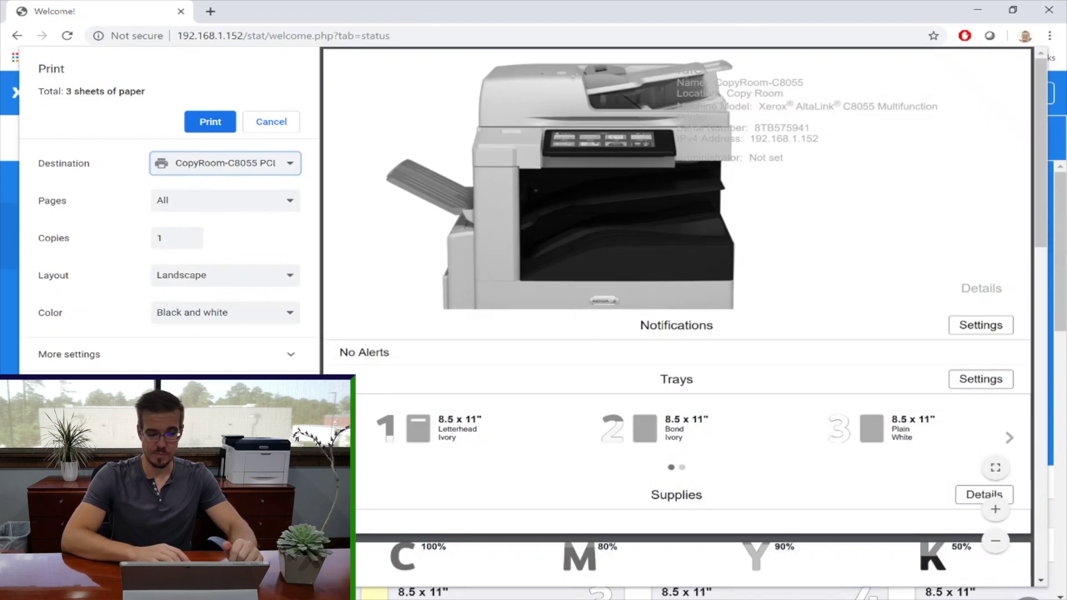
Print the status page to CopyRoom-C8055 in Portrait layout and Black and white.
click(272, 276)
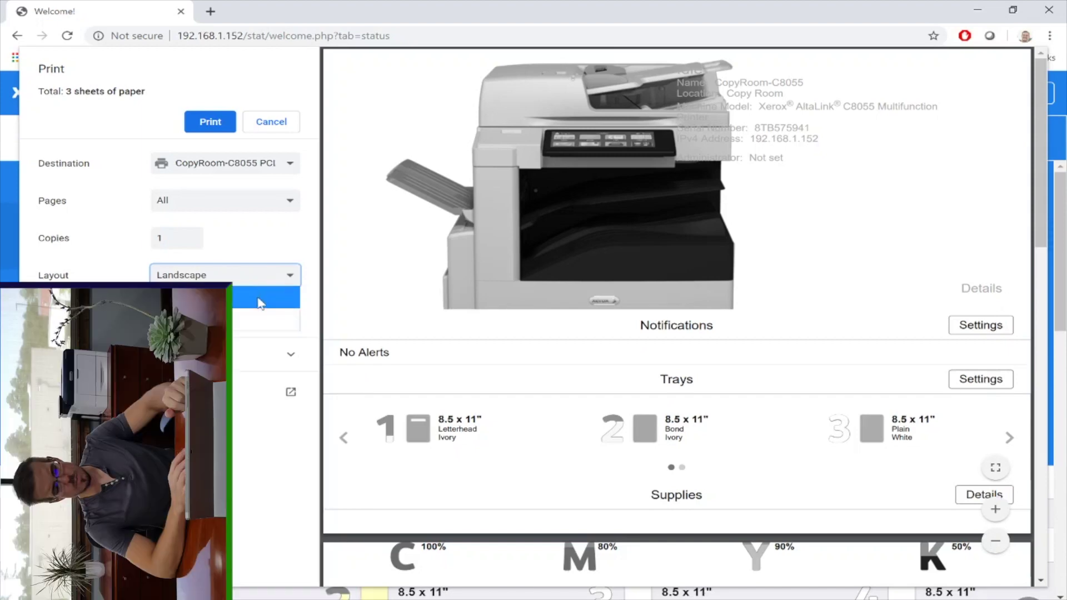
click(258, 298)
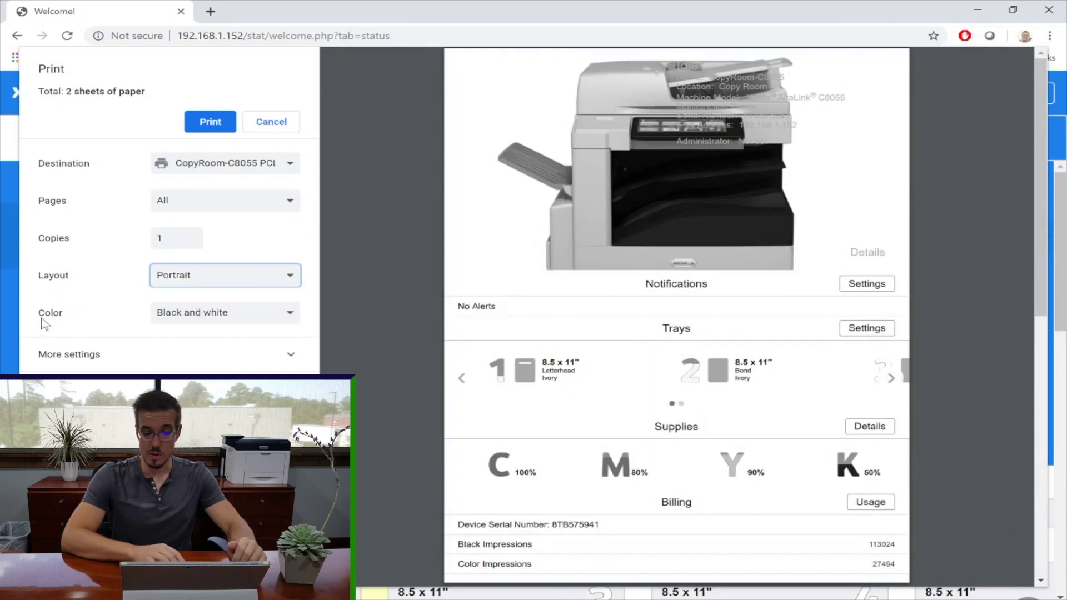
click(182, 321)
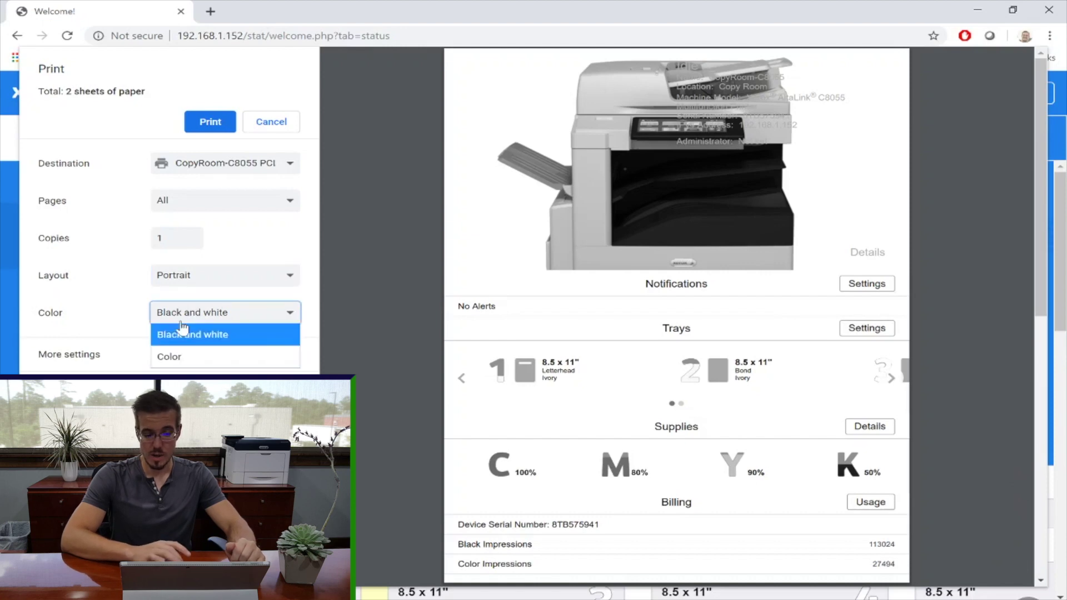
click(189, 358)
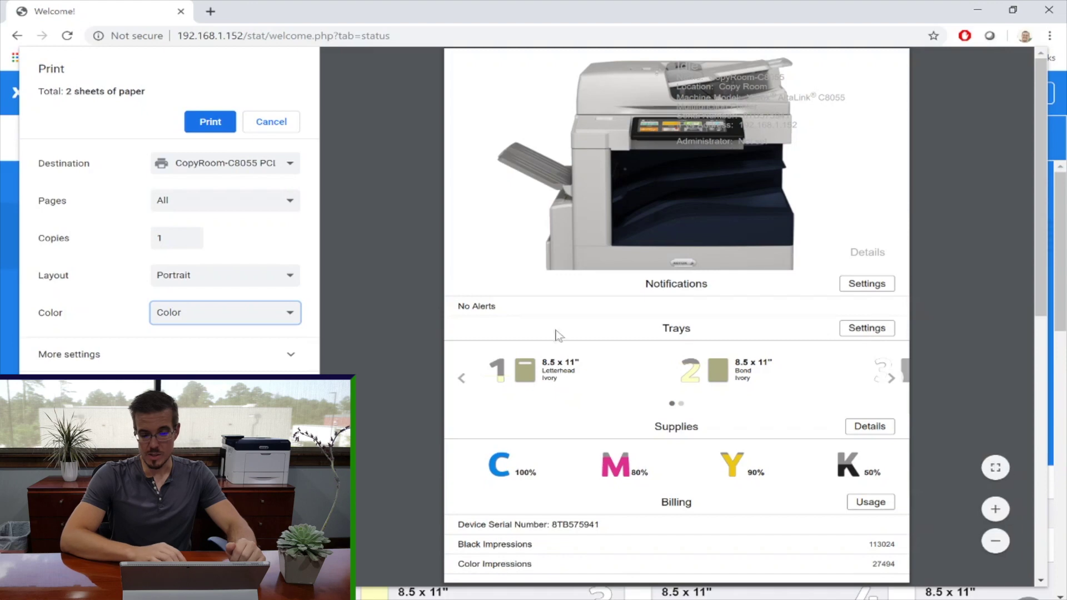
click(231, 321)
click(218, 334)
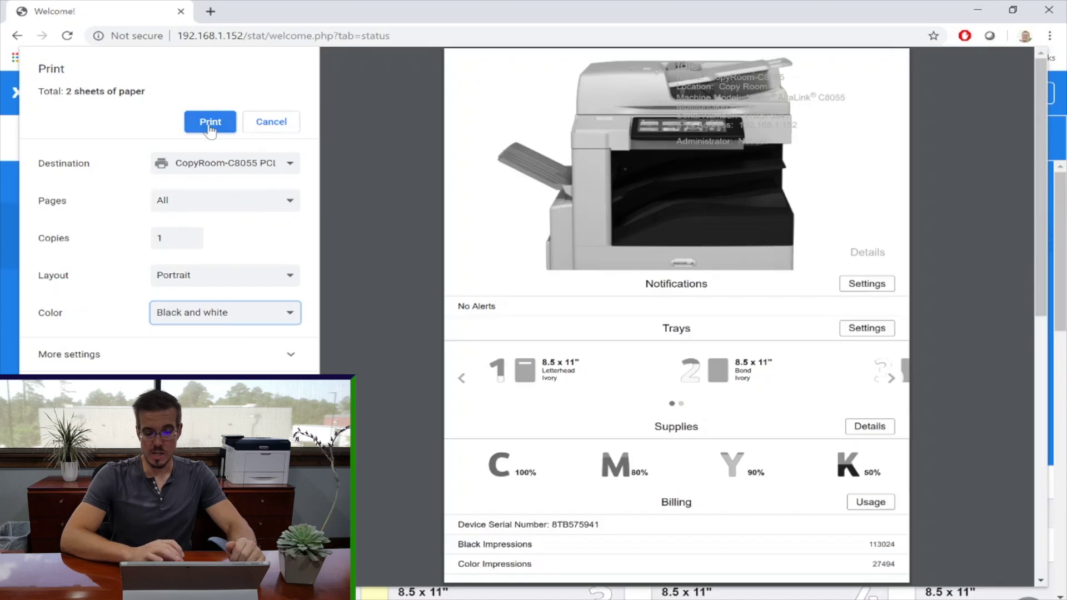
click(209, 123)
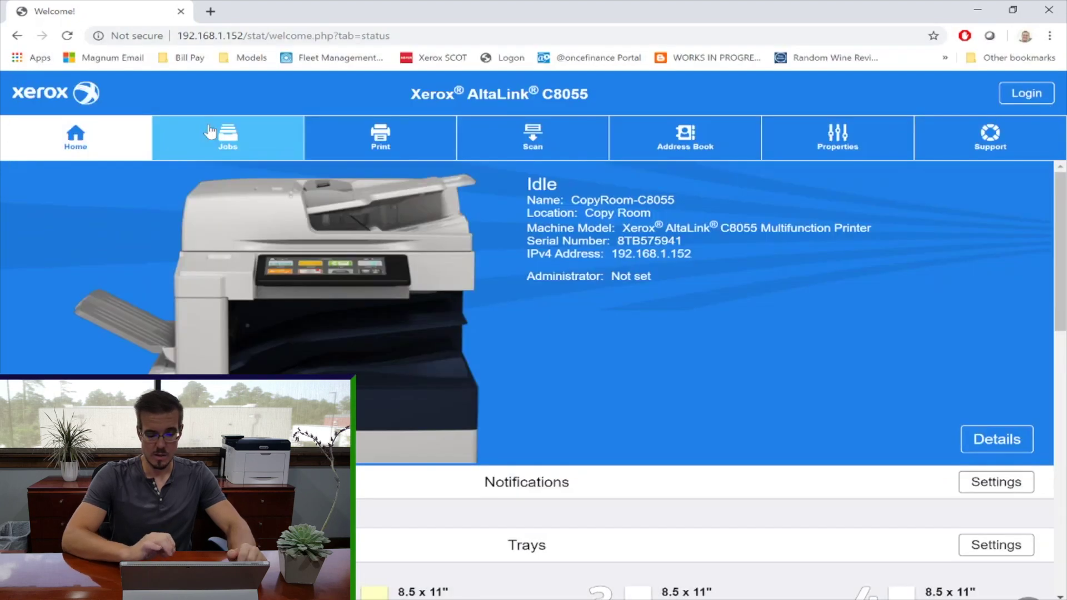
Reopen the print preview, switch Color to Color, and dismiss it without printing.
key(ctrl+p)
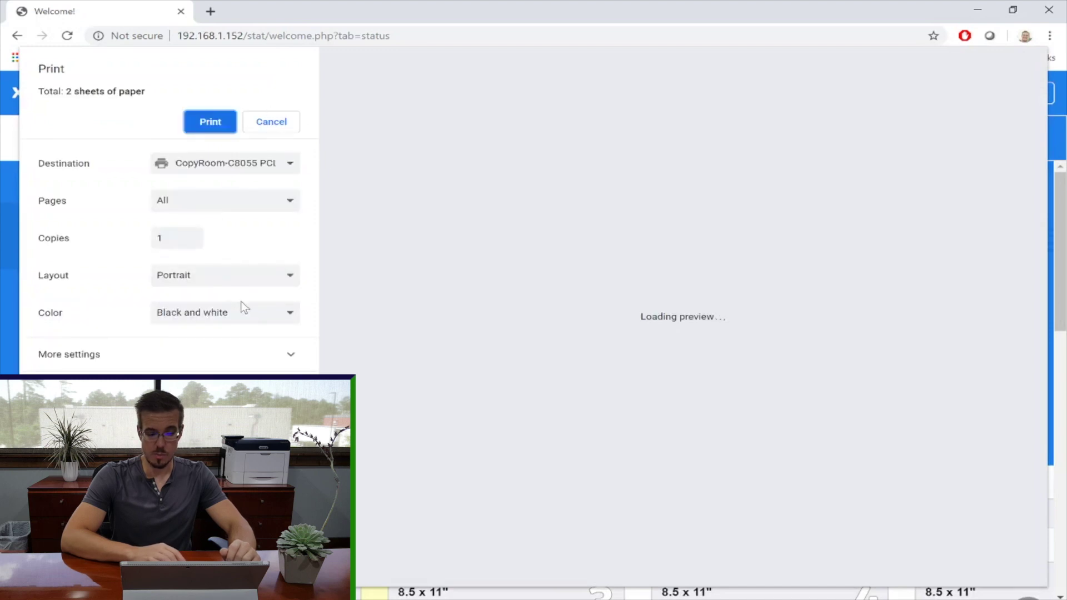
click(247, 318)
click(244, 354)
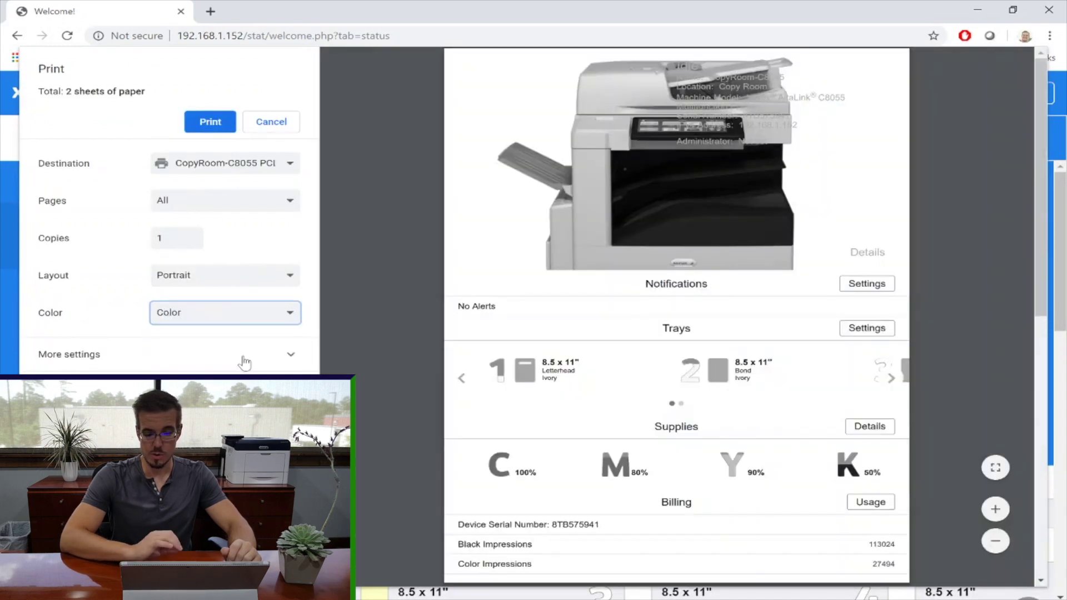
key(Return)
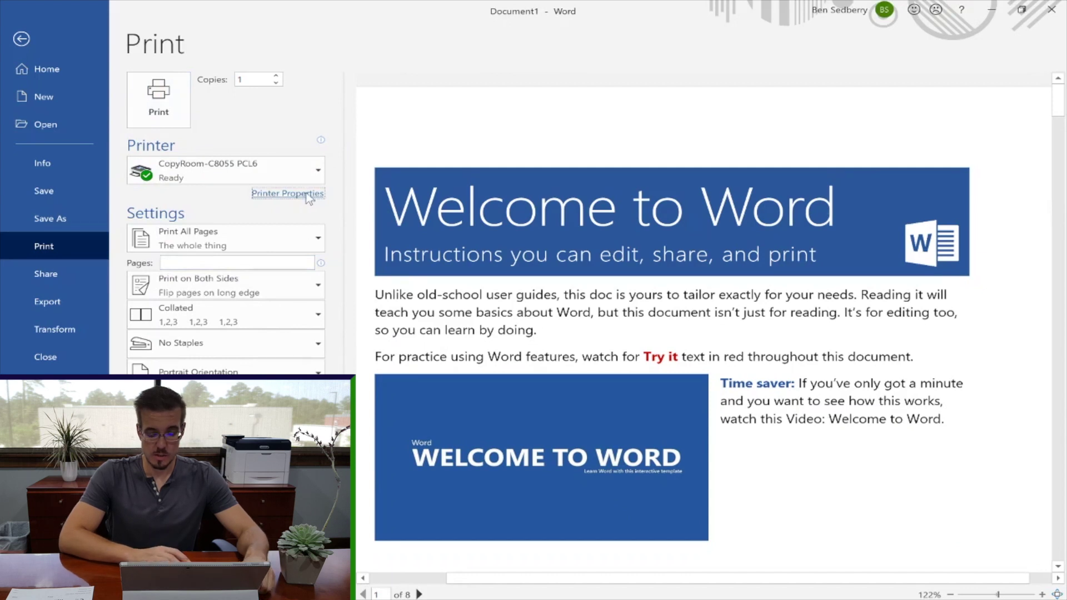
In Word's Printer Properties set Xerox Black and White Off (Use Document Color), Pages 1, then return to the document.
click(308, 194)
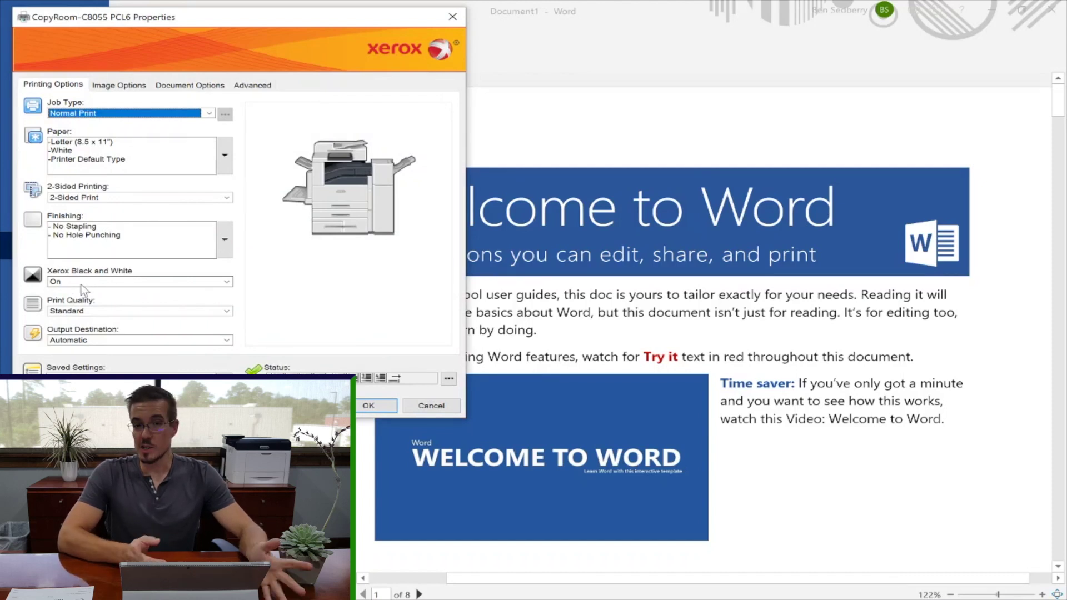
click(435, 411)
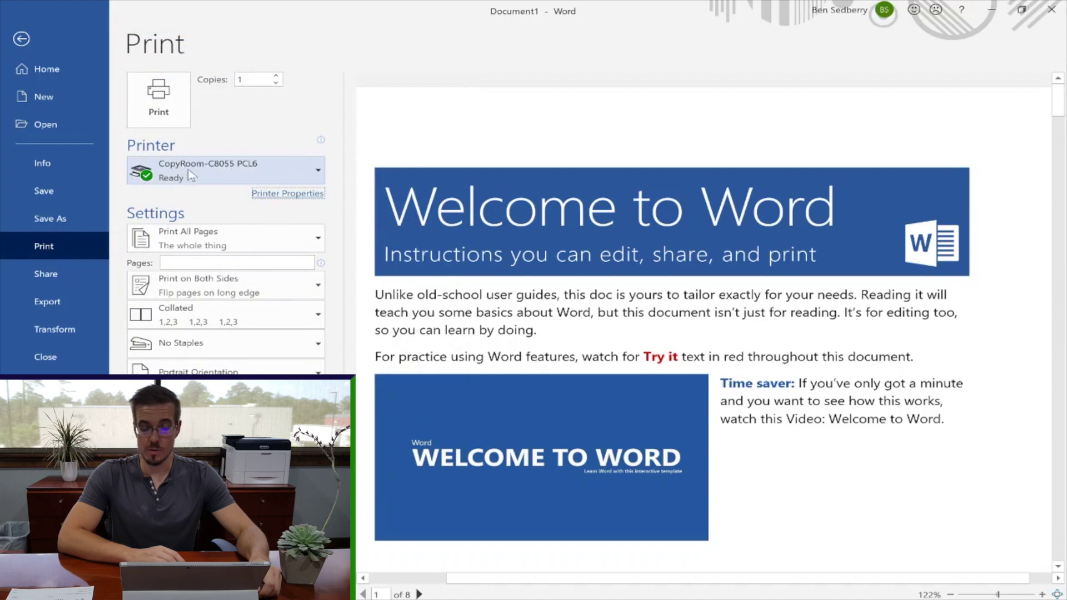
click(272, 194)
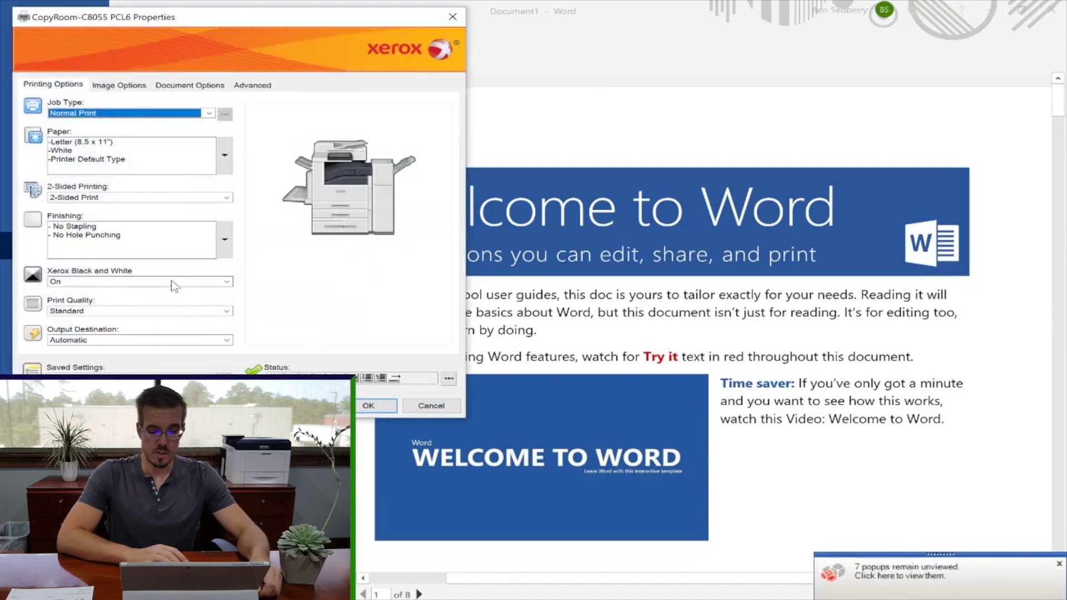
click(173, 282)
click(169, 293)
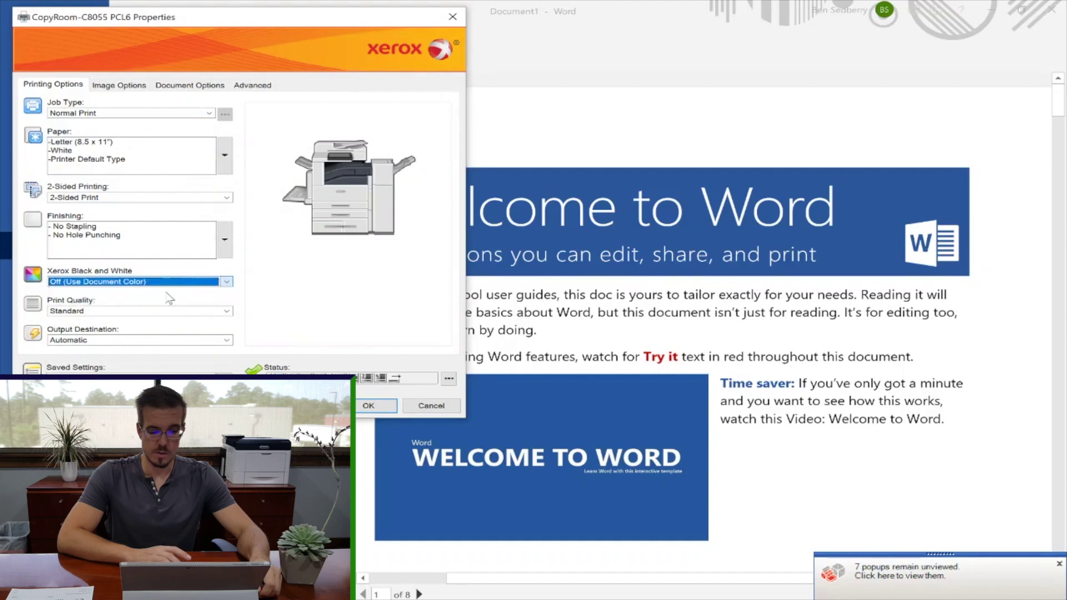
click(380, 406)
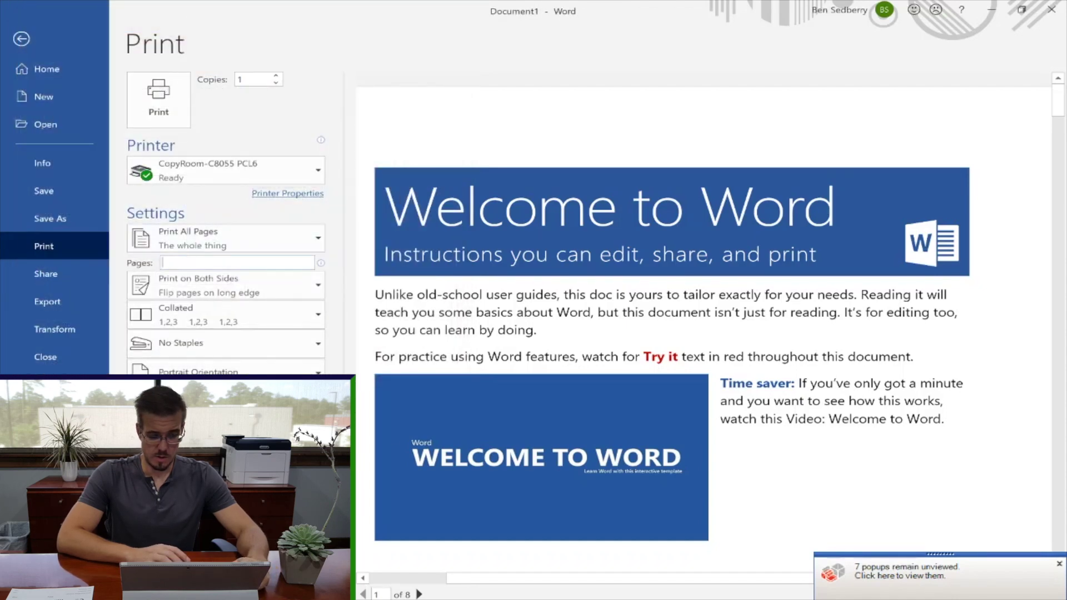
text(1)
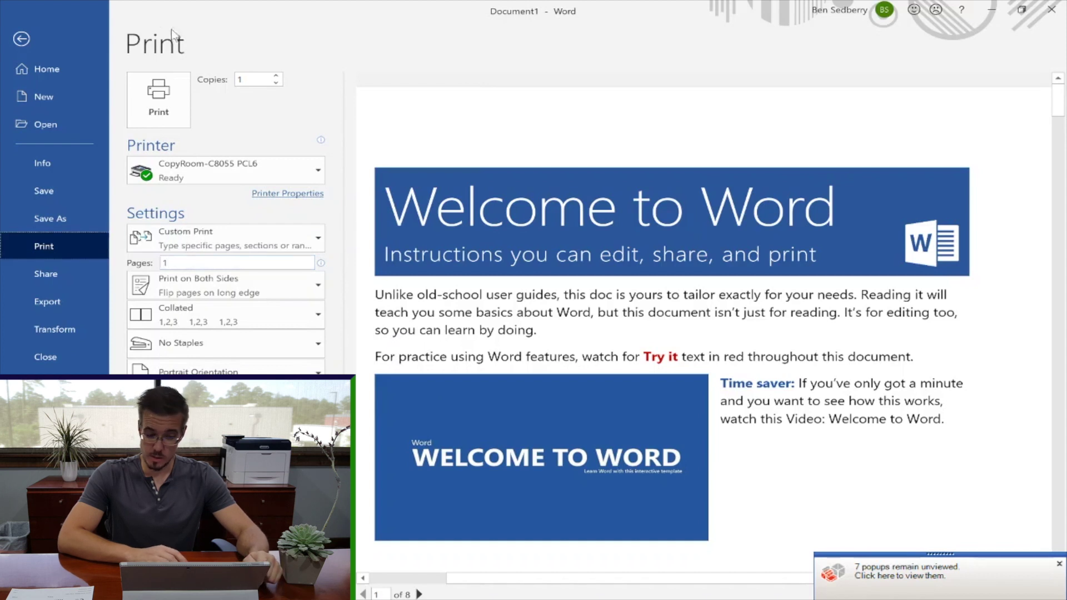
key(Return)
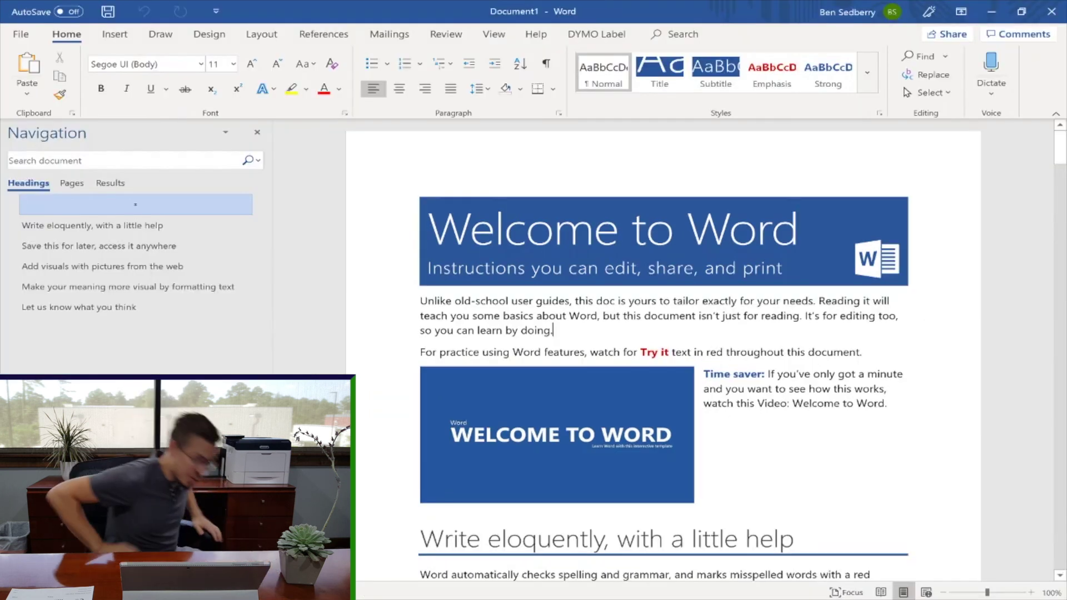